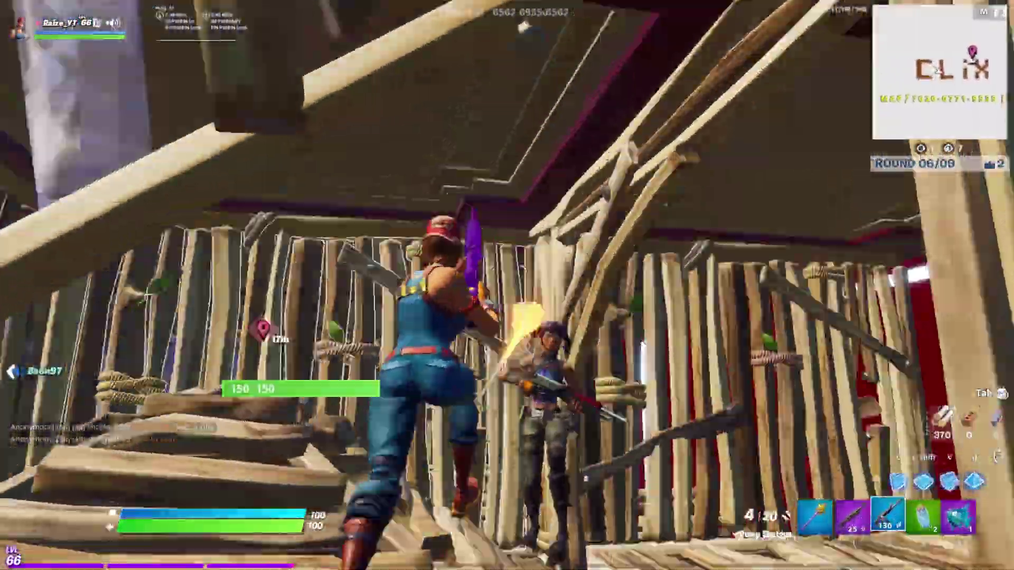
Knock down the nearby enemy in the Fortnite build-fight round.
key("f")
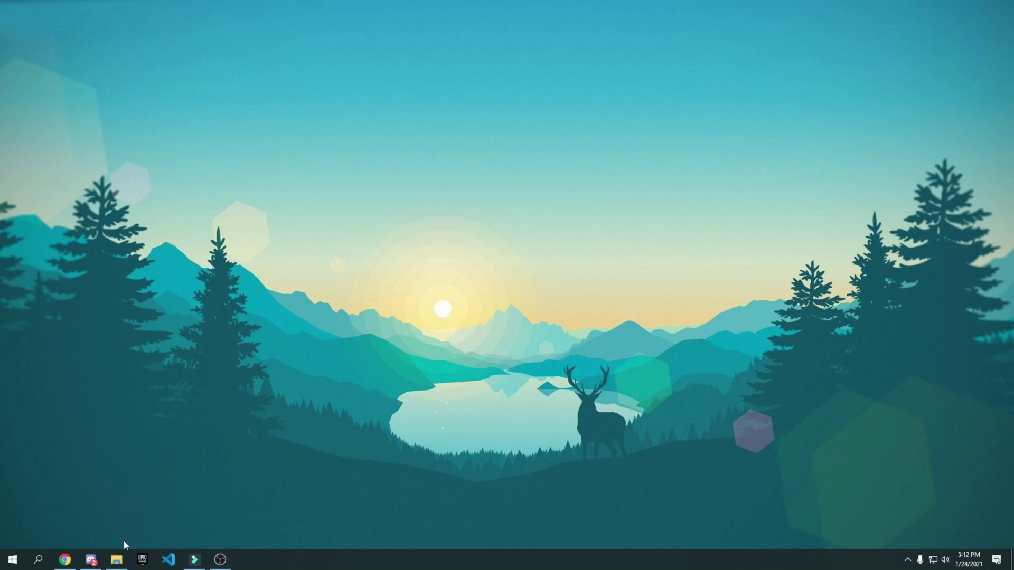
Browse C: > Program Files > Epic Games > Fortnite > FortniteGame > Binaries > Win64 down to FortniteClient-Win64-Shipping.exe.
left_click(116, 560)
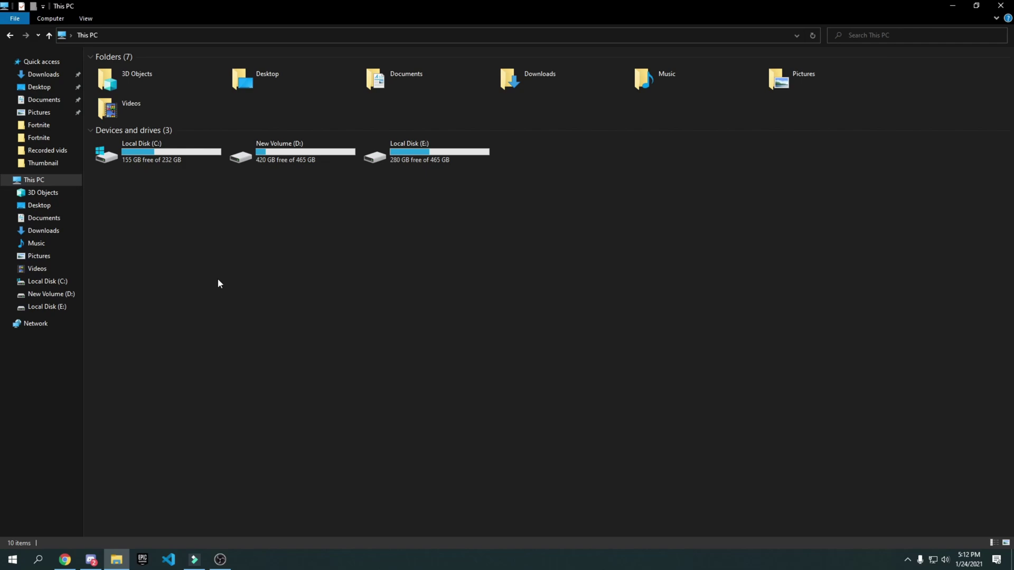
double_click(147, 142)
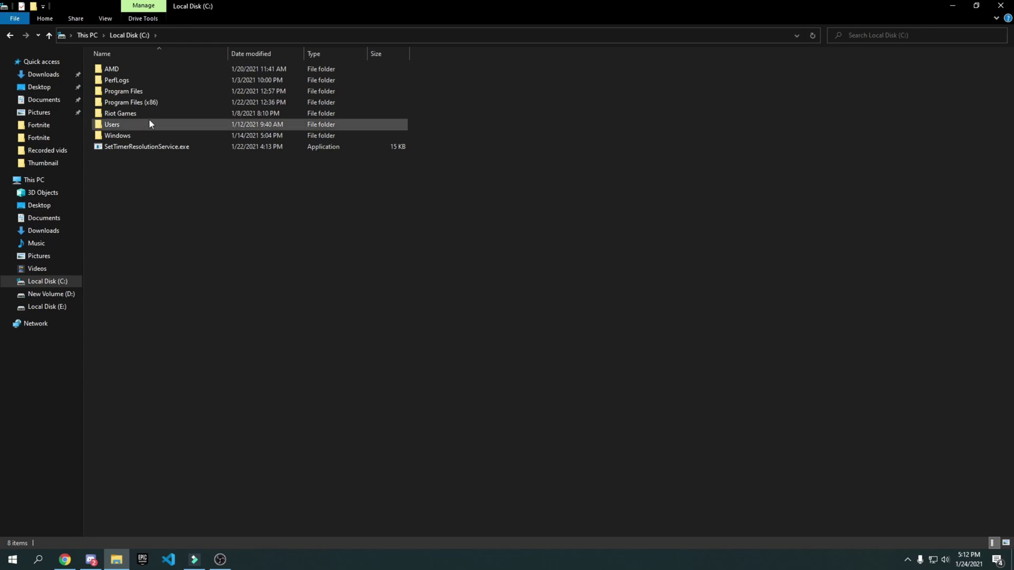
double_click(119, 94)
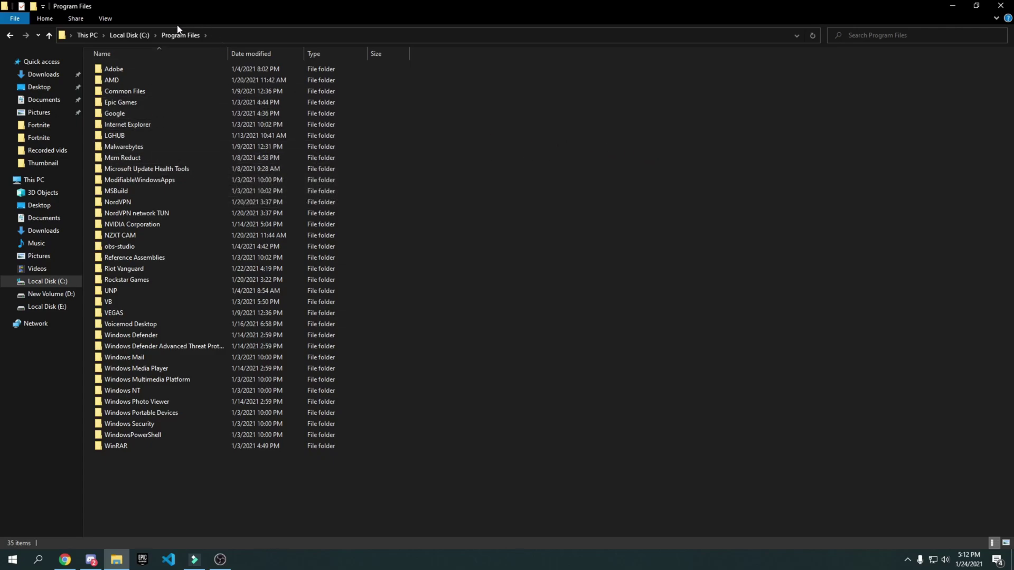
double_click(135, 103)
double_click(122, 75)
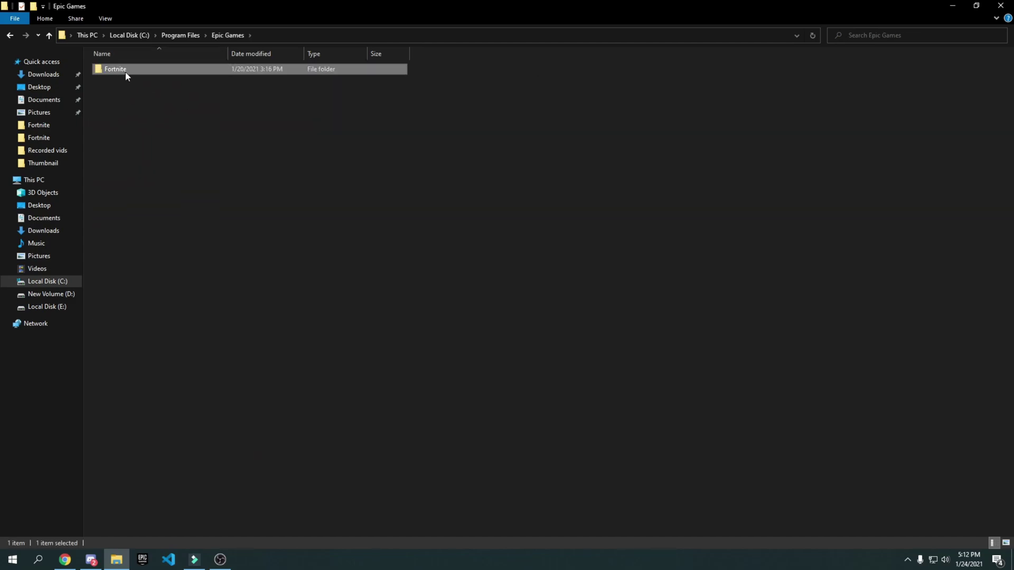
double_click(143, 93)
double_click(134, 72)
double_click(122, 79)
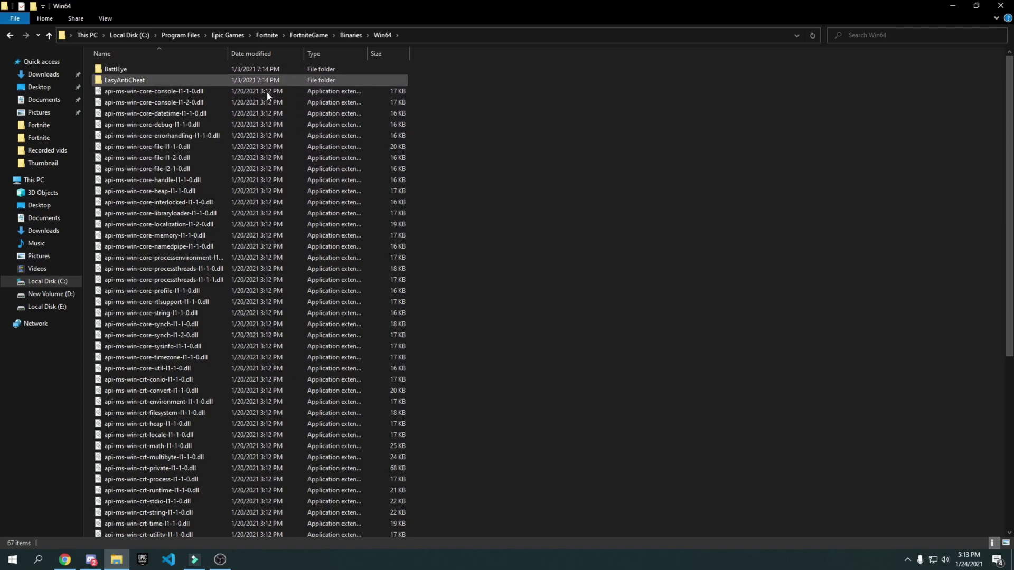
scroll(471, 166, "down", 3)
scroll(472, 165, "down", 5)
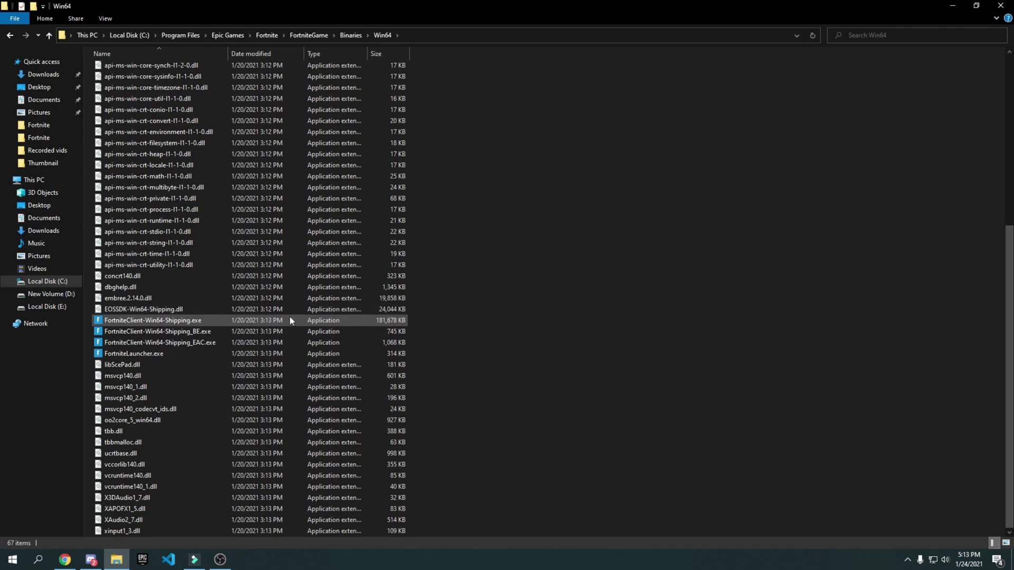
In the exe's Compatibility properties, disable fullscreen optimizations and set high-DPI override to Application, then apply.
right_click(132, 320)
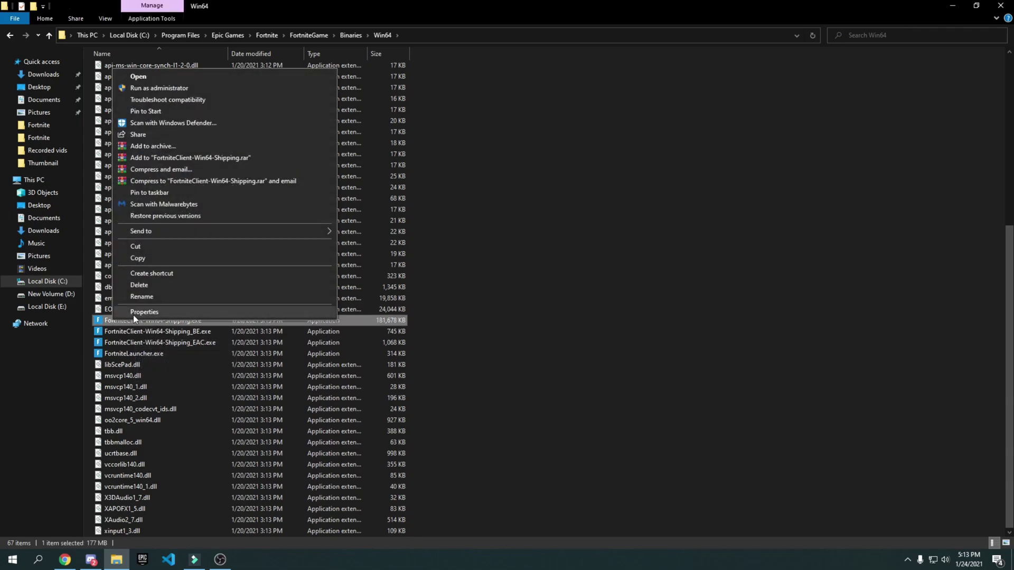
left_click(133, 312)
left_click_drag(211, 276, 397, 94)
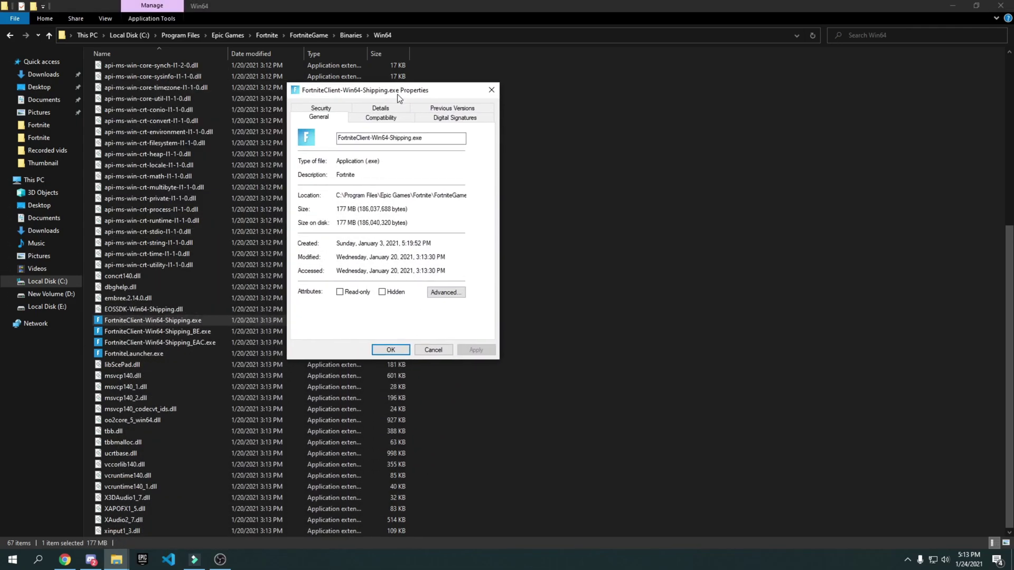
left_click(384, 125)
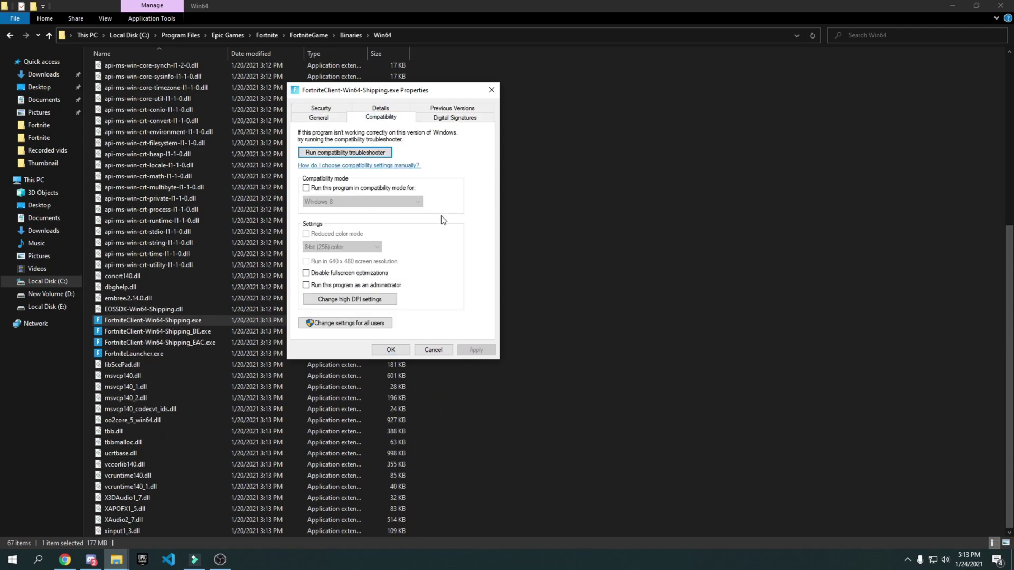
left_click(319, 272)
left_click(390, 299)
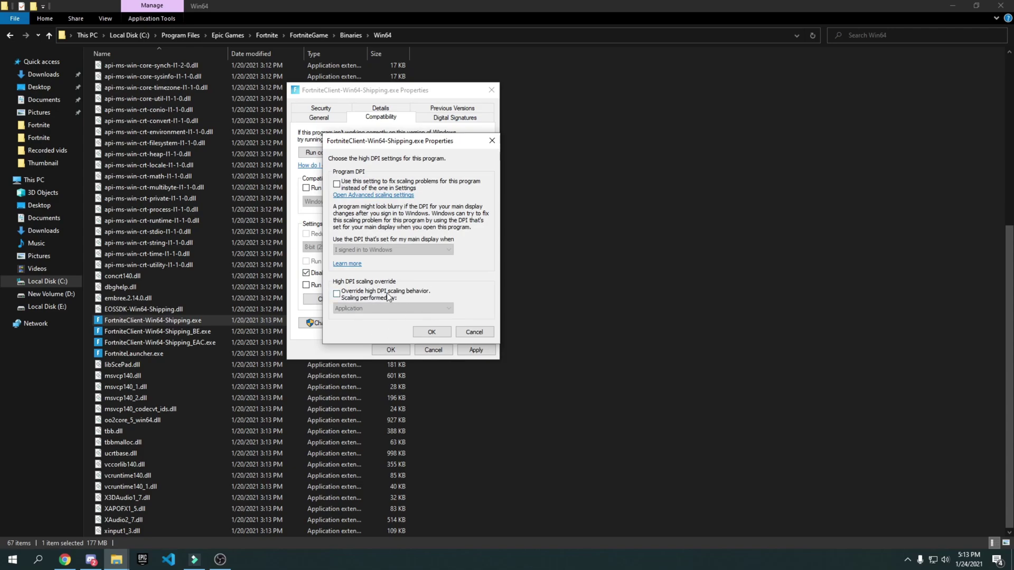
left_click(358, 302)
left_click(432, 332)
left_click(476, 350)
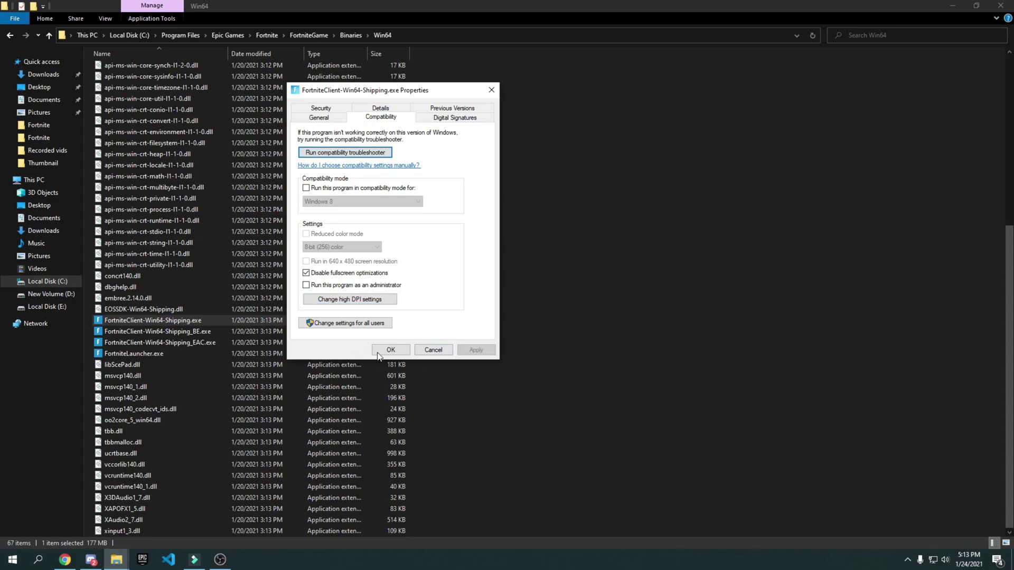
left_click(391, 350)
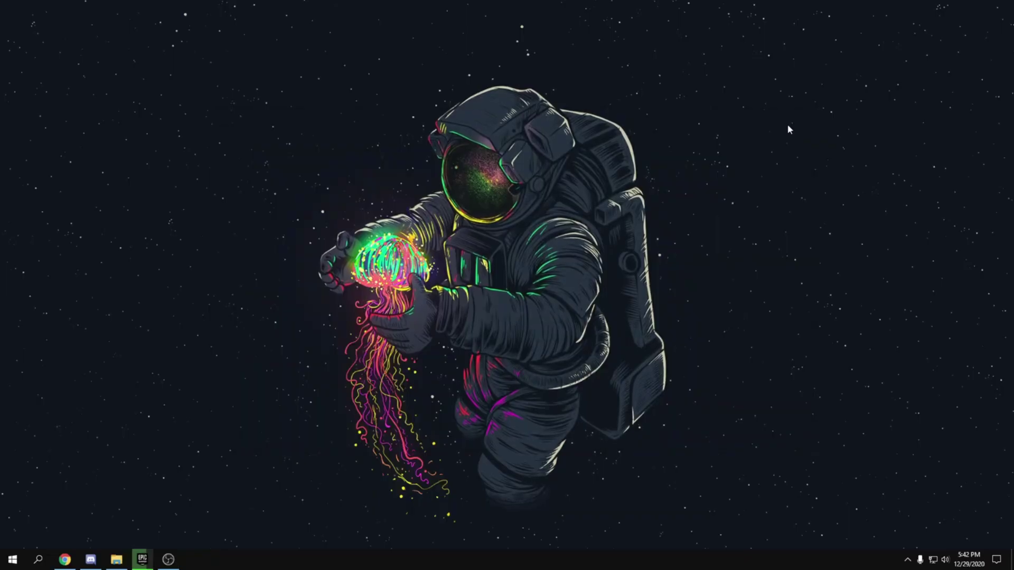
Open Settings > System and look over the Notifications & actions page.
left_click(12, 559)
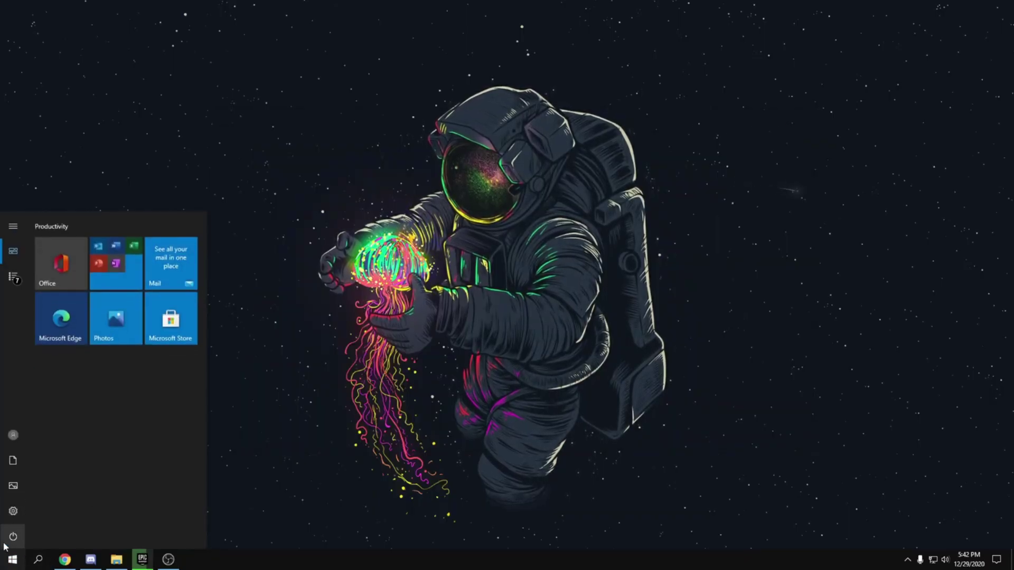
left_click(13, 511)
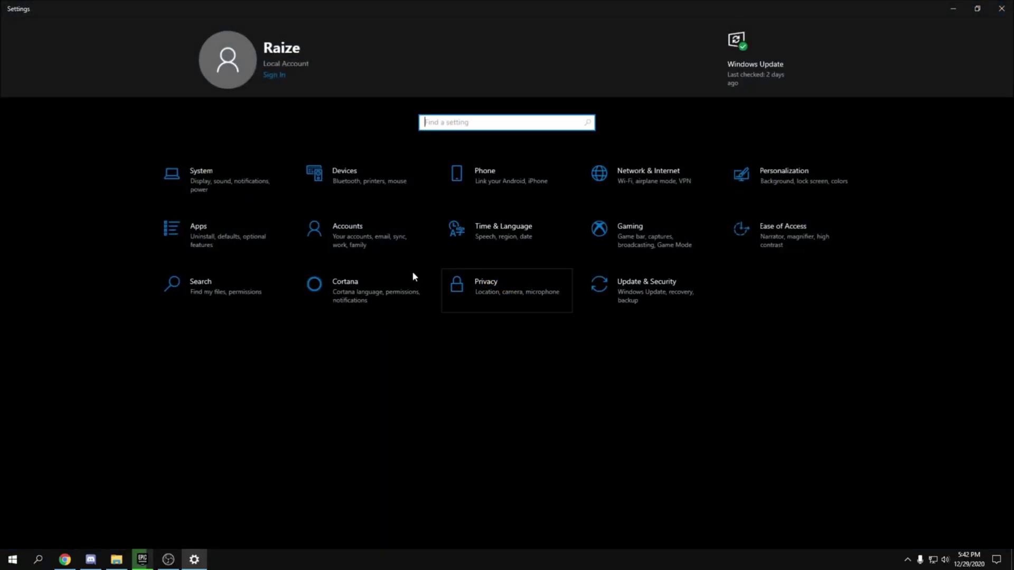
left_click(231, 163)
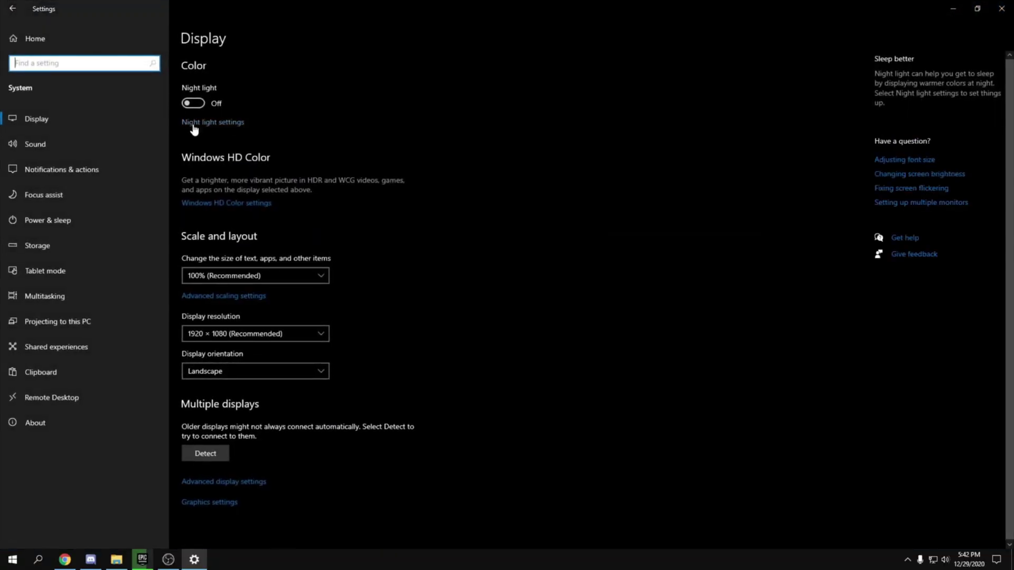
left_click(68, 177)
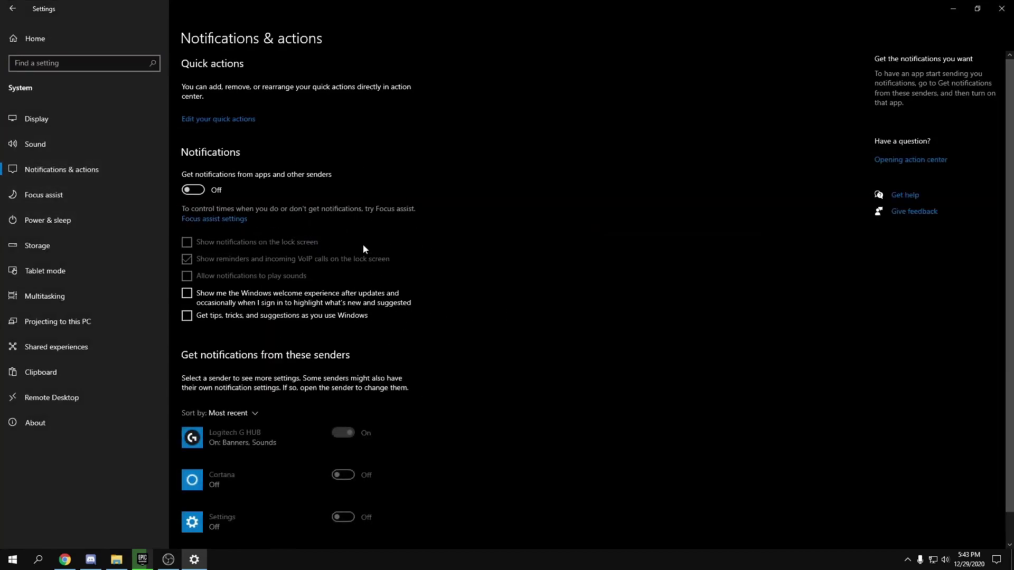
left_click(24, 6)
left_click(11, 9)
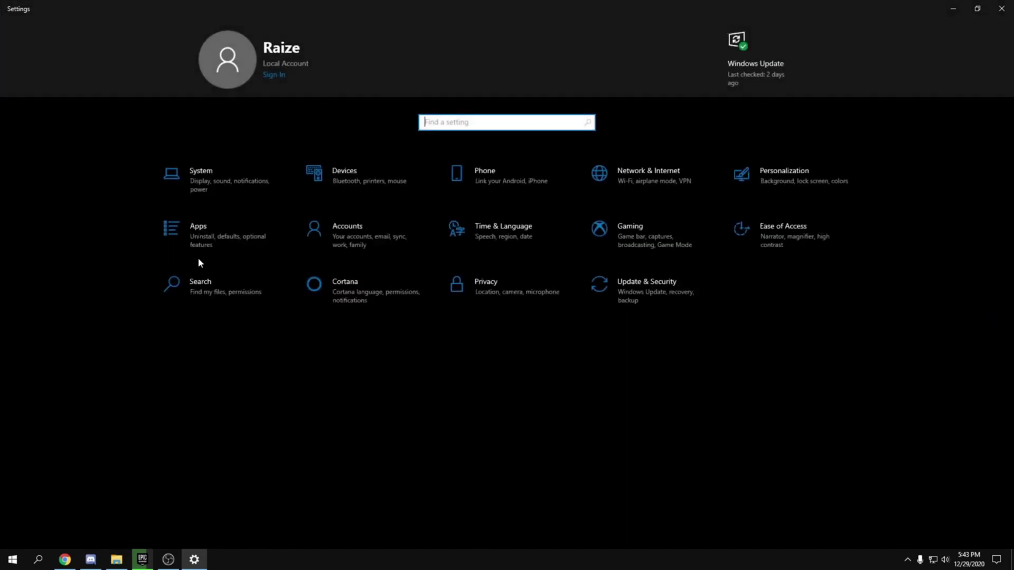
Review Apps > Startup, where LGHUB, Spotify, Vanguard and Wondershare Studio launch at login.
left_click(198, 238)
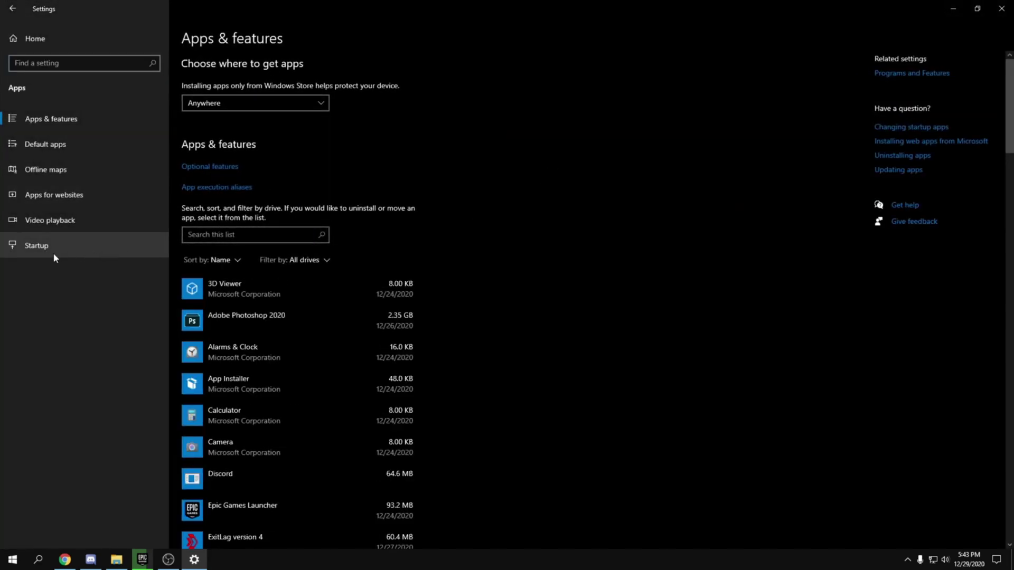
left_click(53, 252)
scroll(573, 312, "down", 3)
scroll(573, 312, "up", 3)
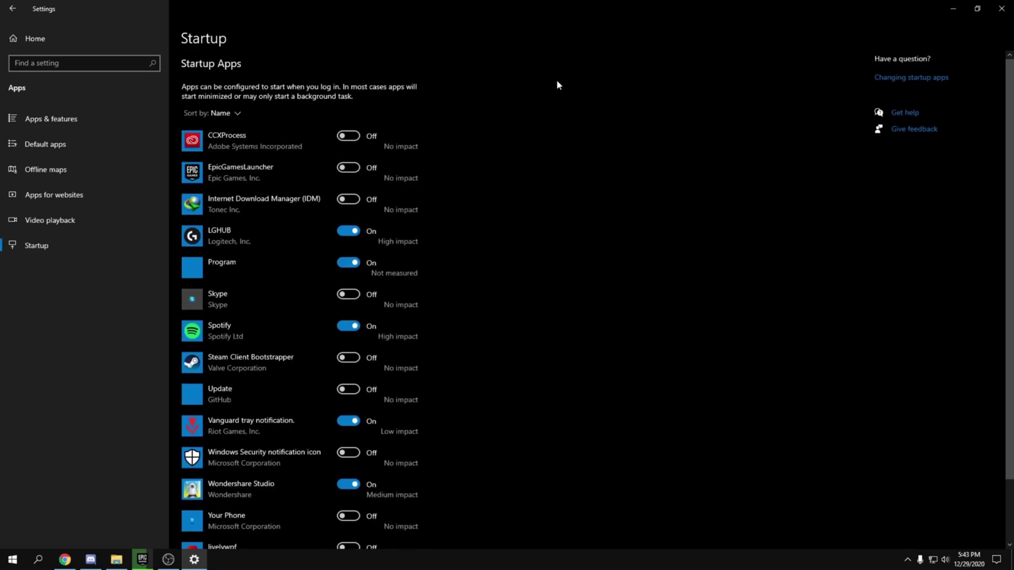
Check the Game bar, Captures and Game Mode pages under Gaming, confirming recording is off.
left_click(34, 39)
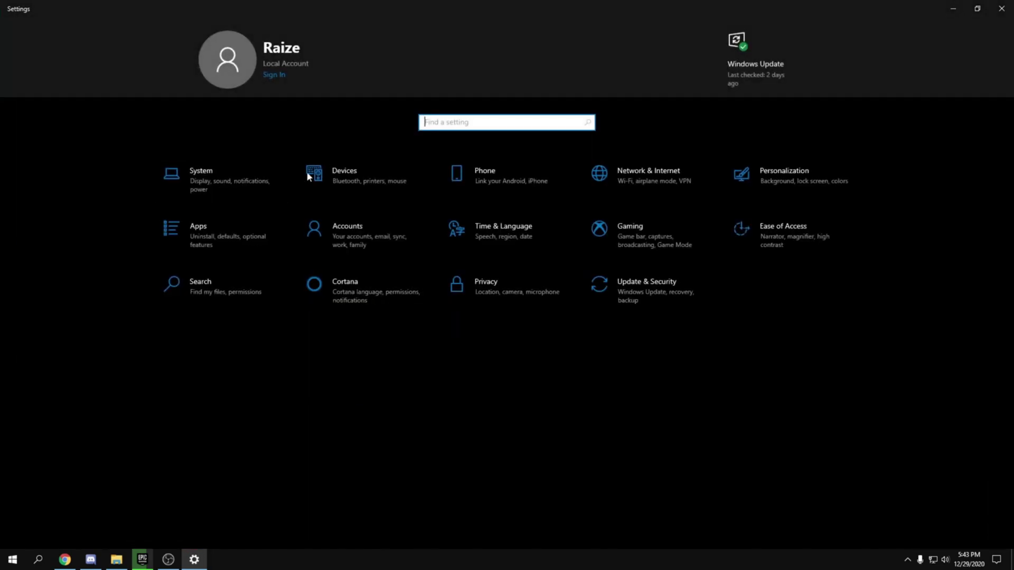
left_click(651, 228)
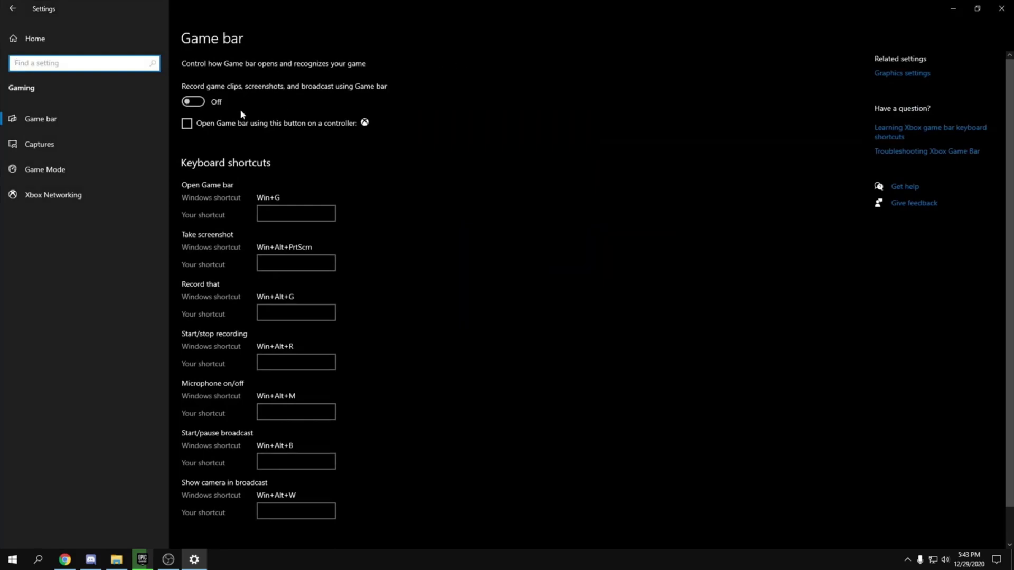
left_click(145, 153)
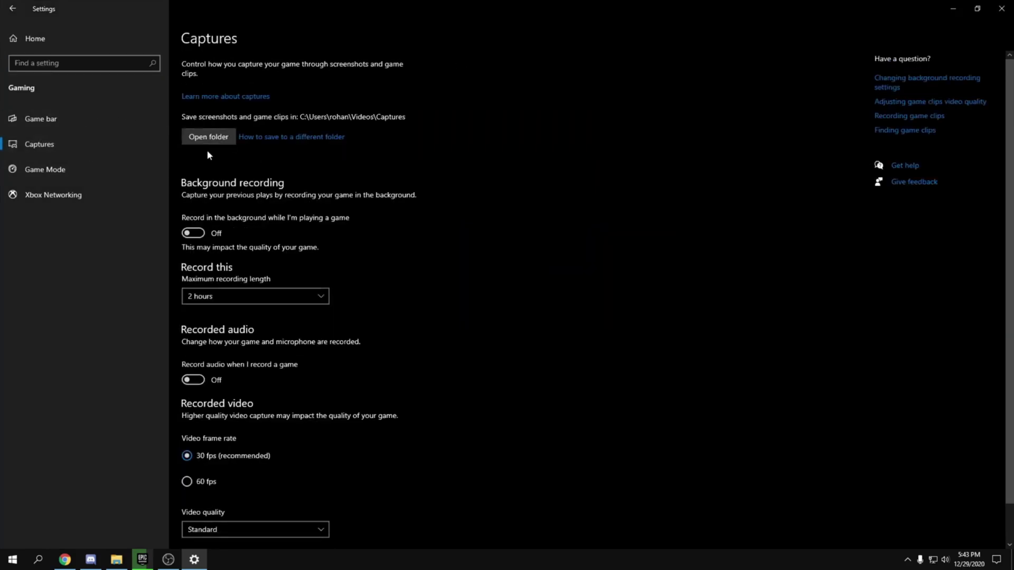
left_click(45, 175)
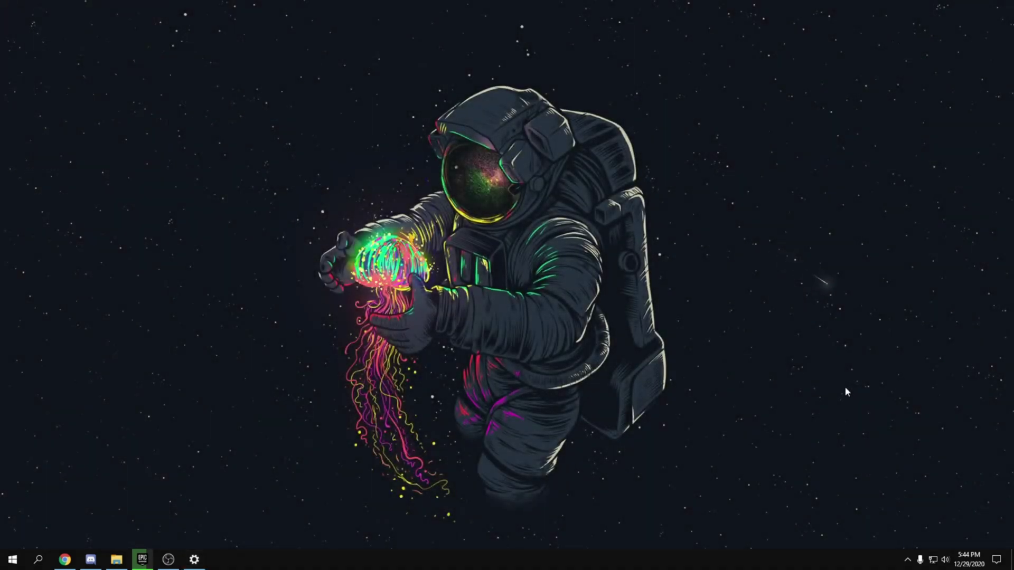
Reach Performance Options from This PC's Properties via Advanced system settings.
left_click(116, 559)
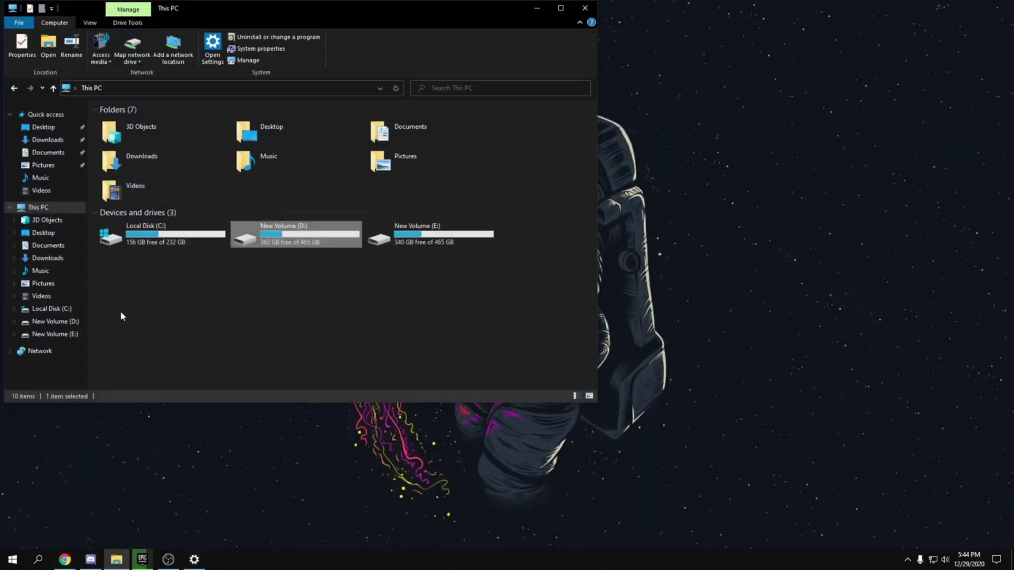
right_click(35, 208)
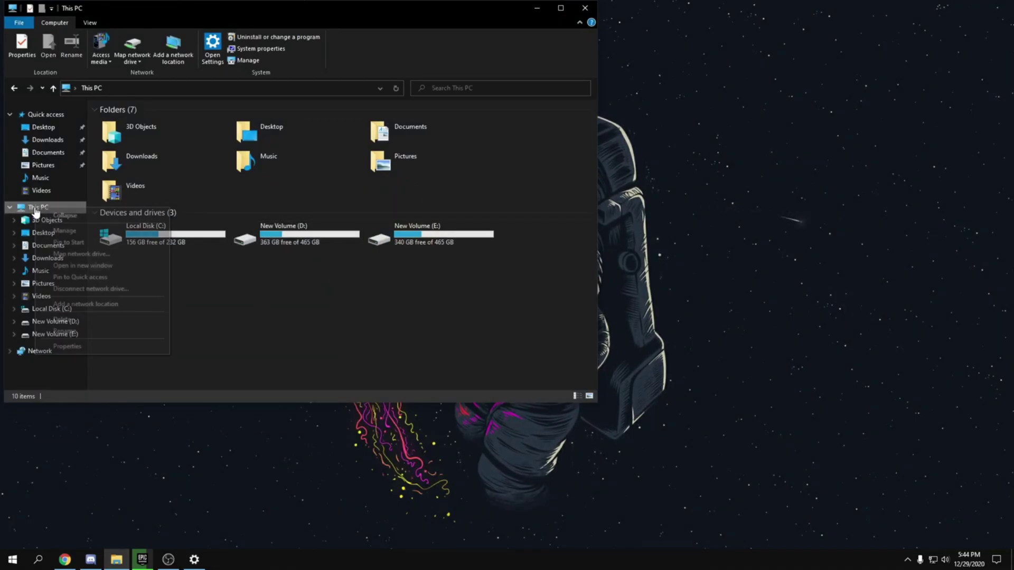
left_click(74, 346)
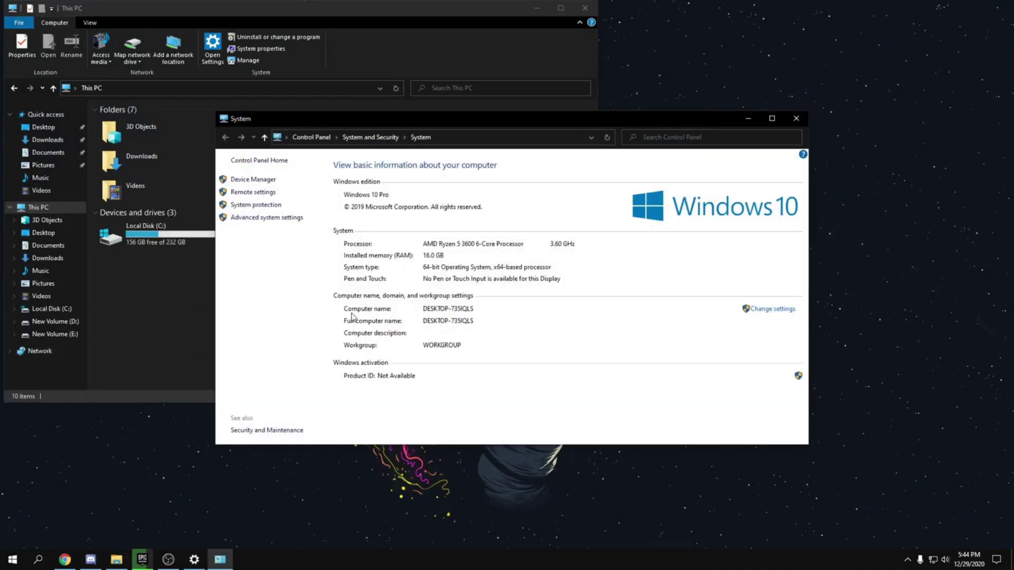
left_click(290, 218)
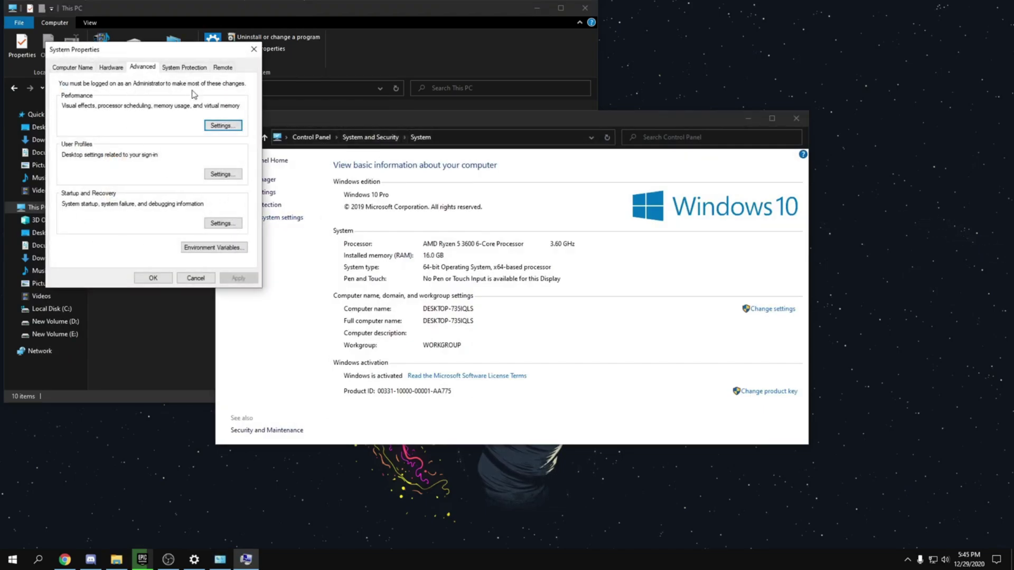
left_click(230, 126)
Choose Adjust for best performance, re-tick Smooth edges of screen fonts, and apply.
left_click(157, 161)
left_click(123, 174)
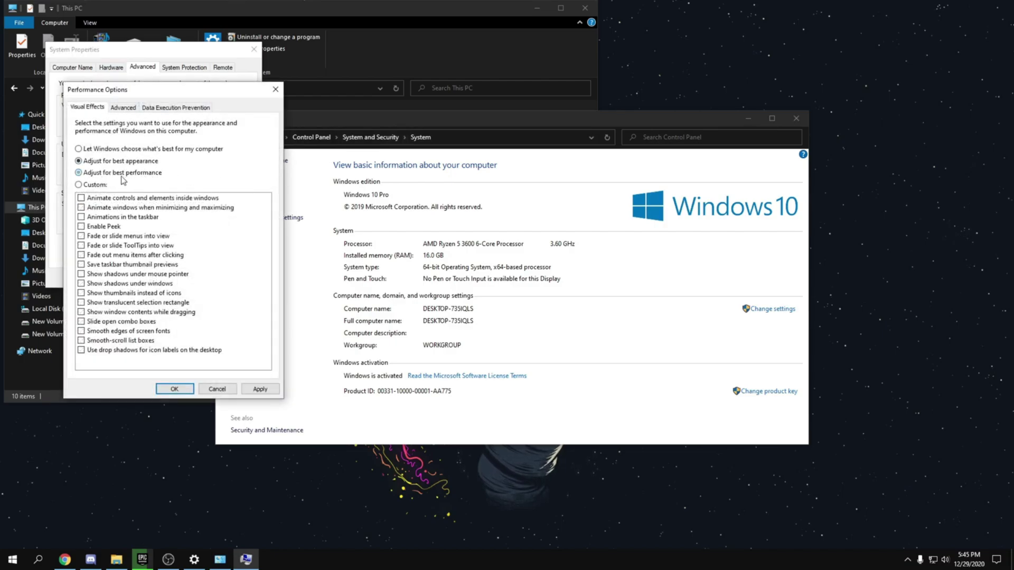
left_click(117, 332)
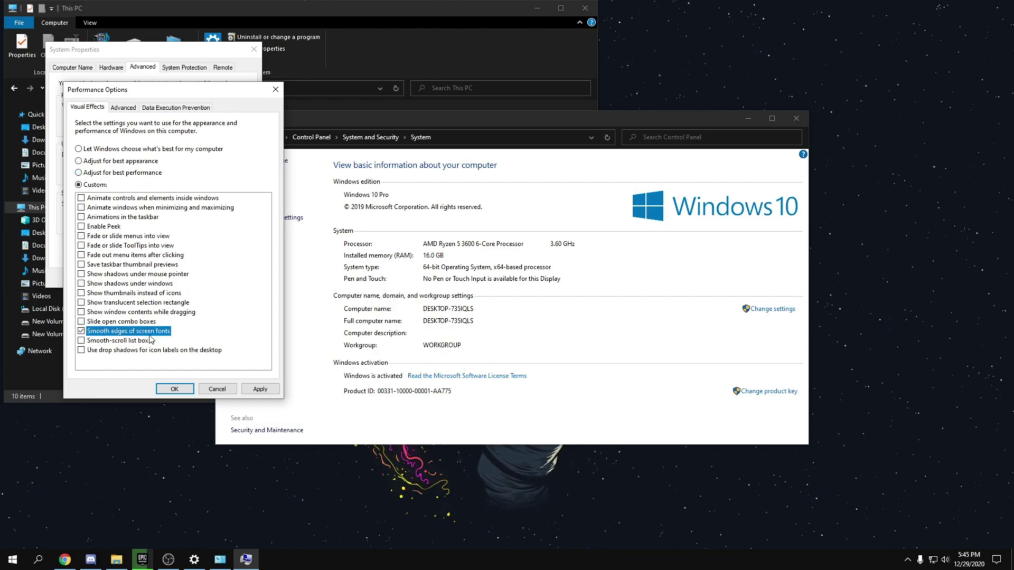
left_click(259, 389)
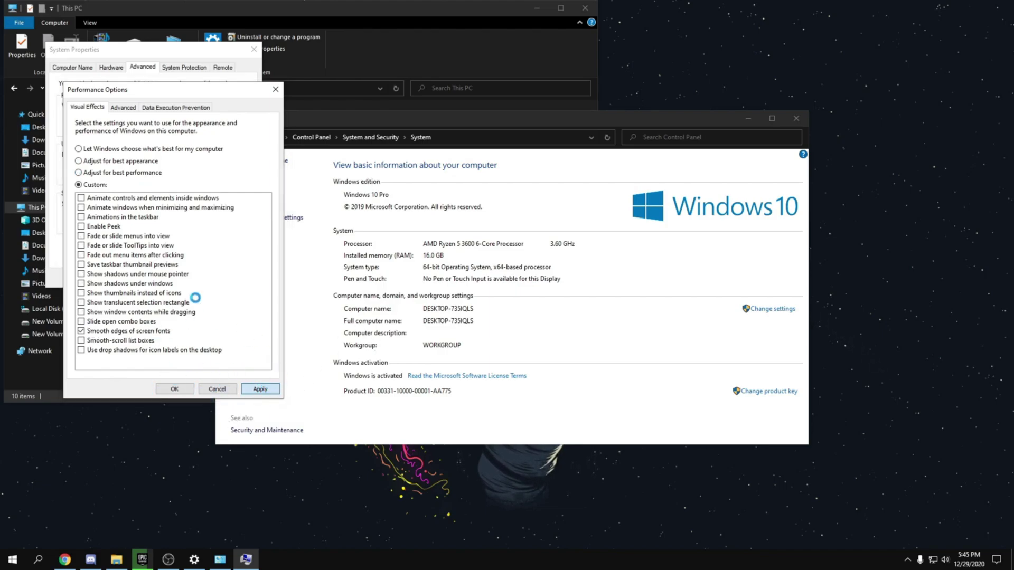
left_click(175, 388)
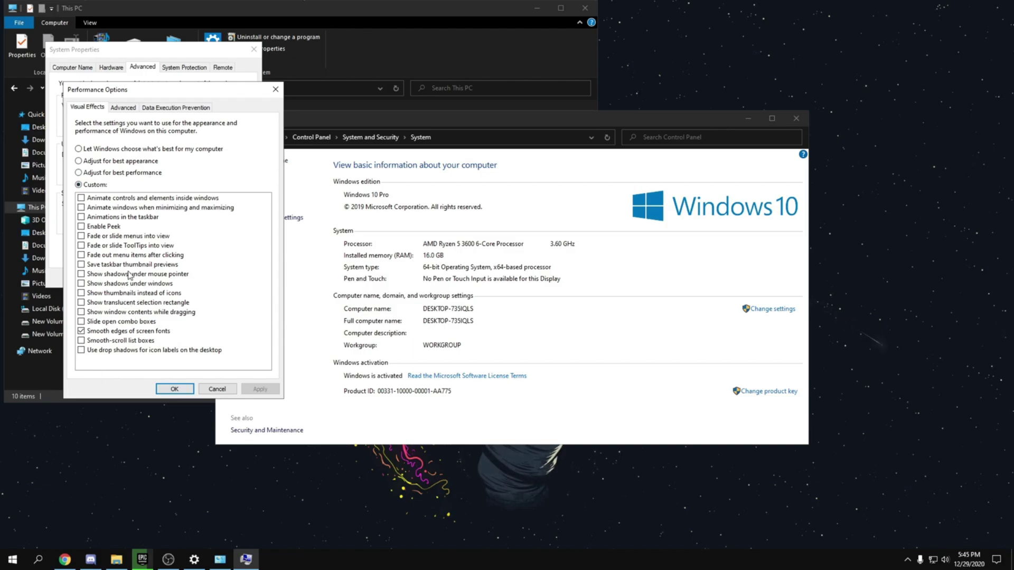
Close the system property dialogs and start ISLC with 1024/8196 MB purge and 0.50 ms timer.
left_click(175, 389)
left_click(164, 277)
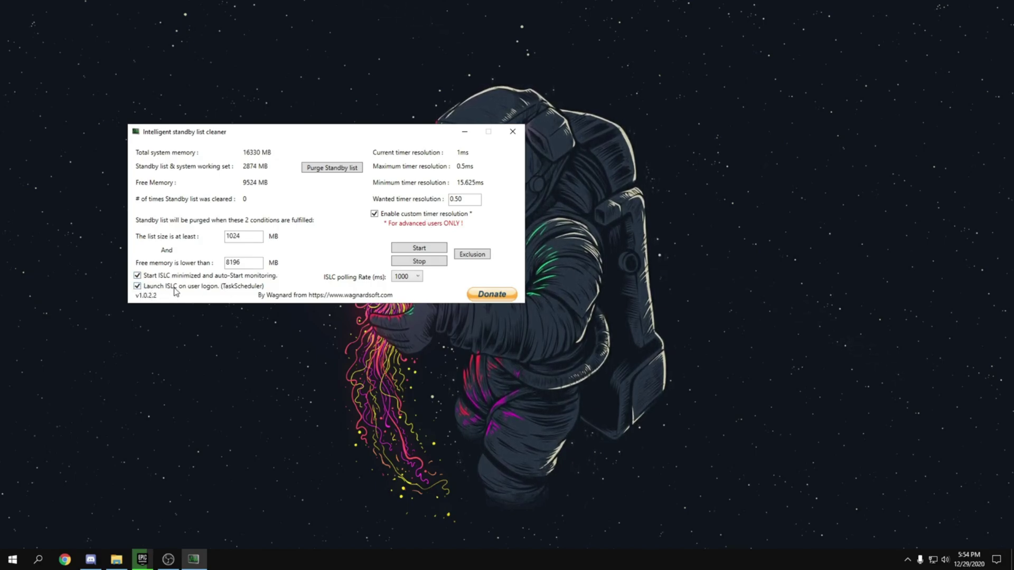
left_click(432, 247)
Purge the standby list immediately and minimize the ISLC window.
left_click(335, 170)
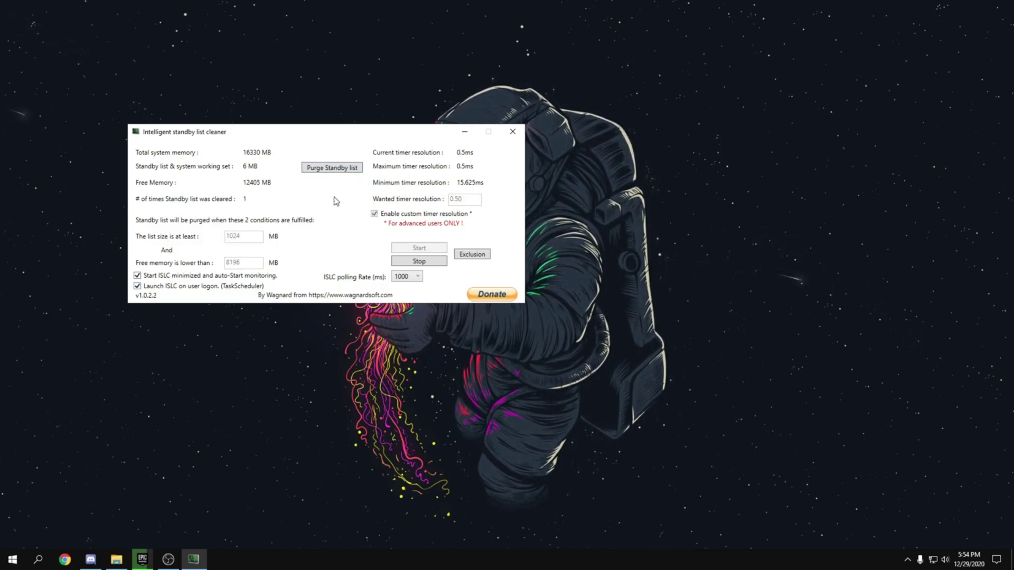
left_click(464, 132)
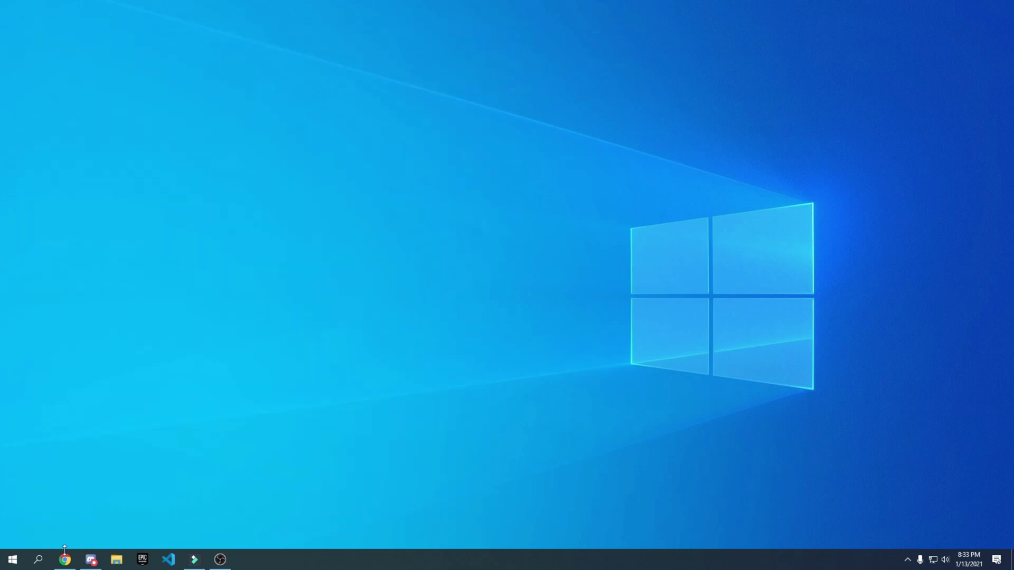
Launch GeForce Experience by searching 'gefor' and check for driver updates, confirming 461.09.
left_click(38, 560)
type("gefor")
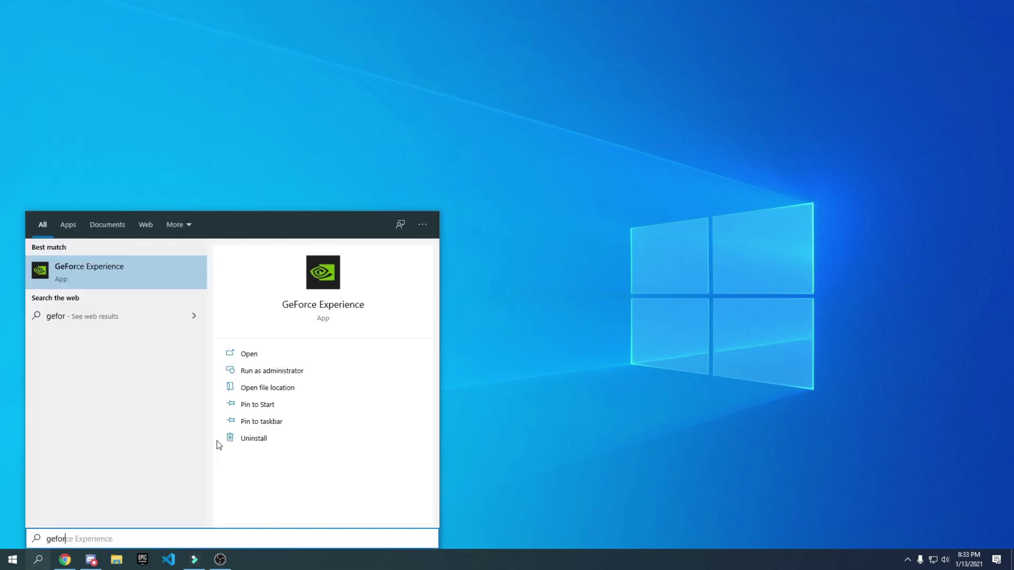
key("Return")
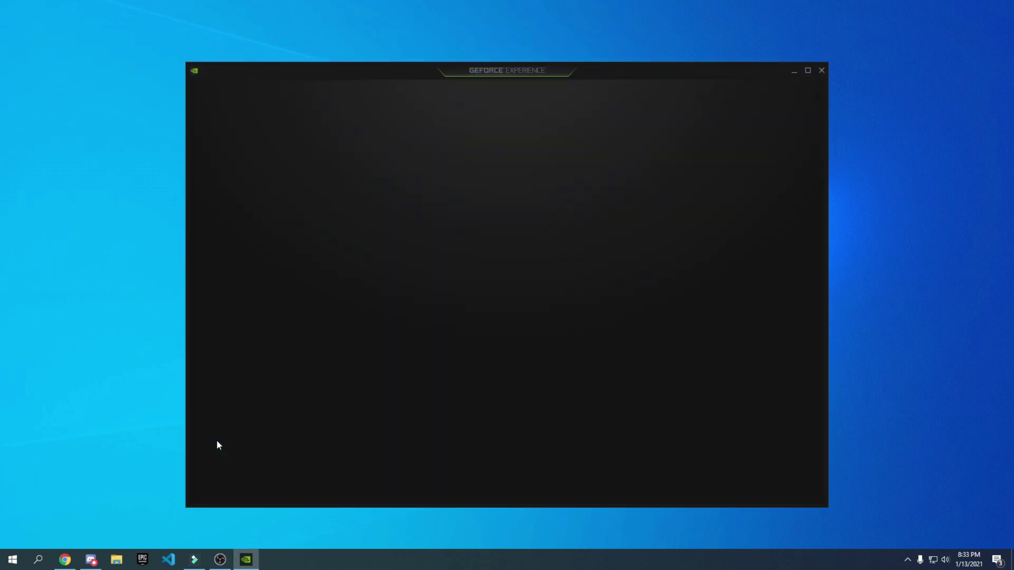
left_click_drag(464, 77, 449, 34)
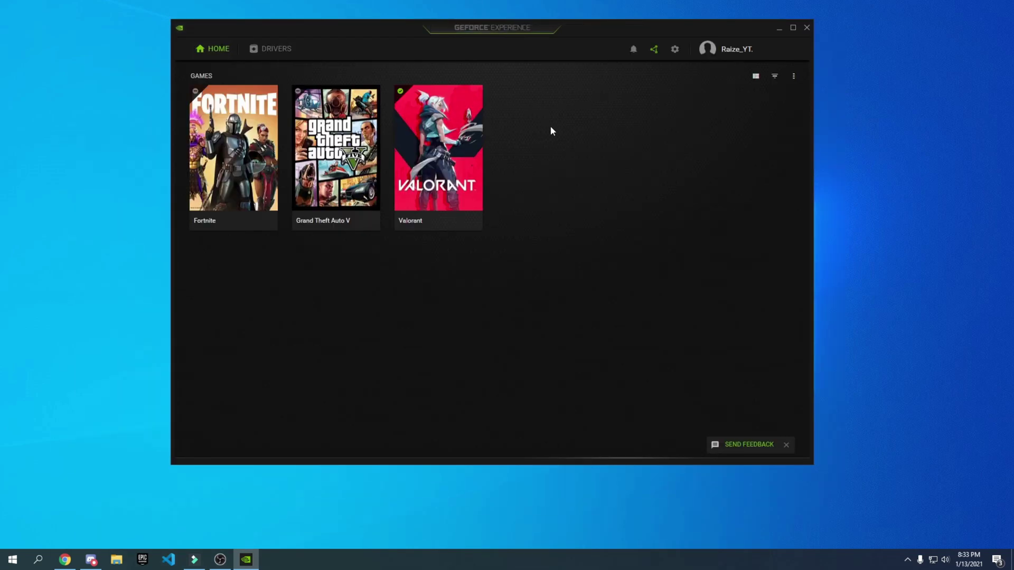
left_click(284, 50)
left_click(704, 86)
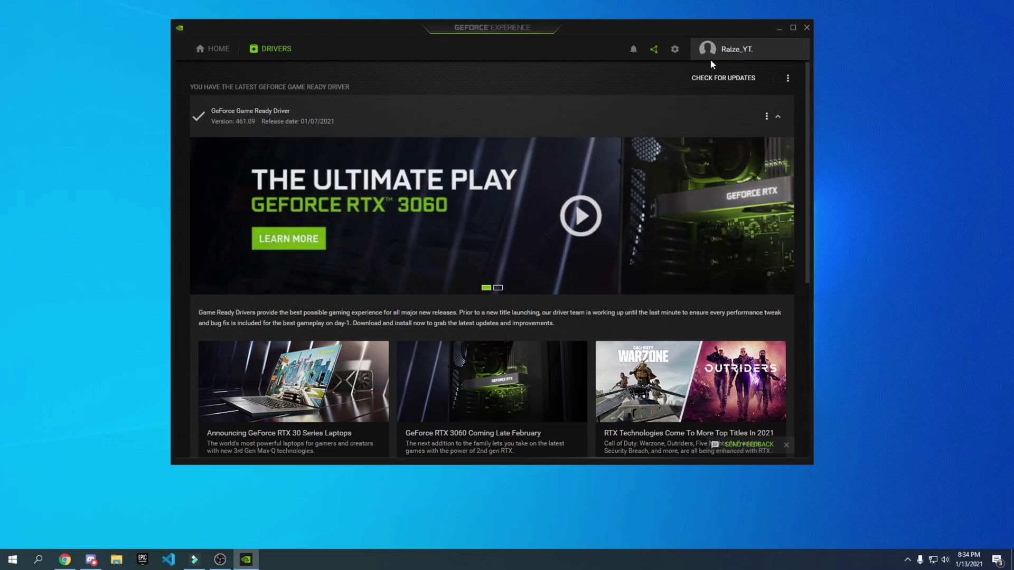
Open GeForce Experience's General settings from the gear icon.
left_click(675, 50)
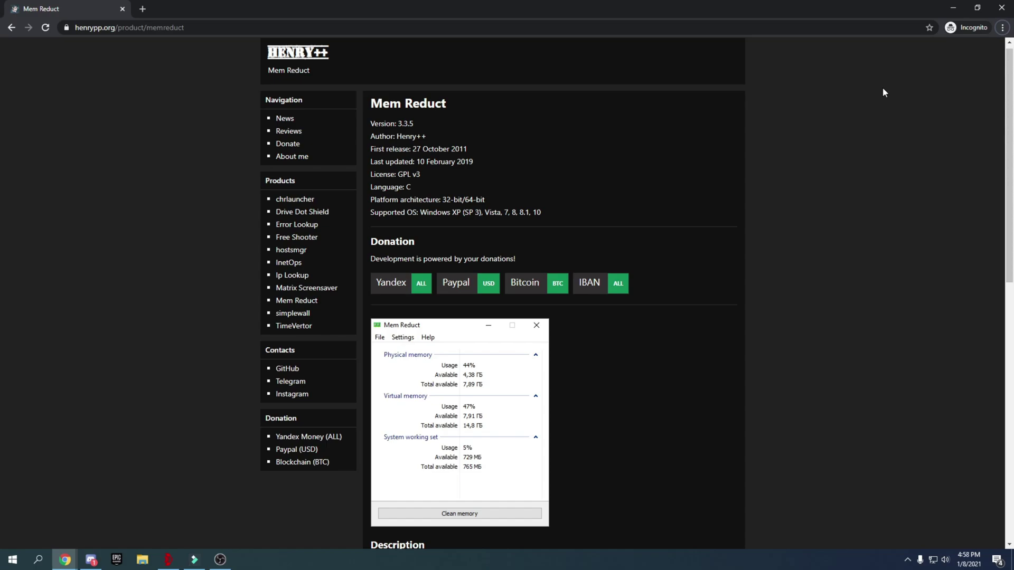
Download the 358 KB memreduct-3.3.5-setup.exe from henrypp.org and launch the installer.
scroll(766, 159, "down", 5)
scroll(683, 221, "up", 1)
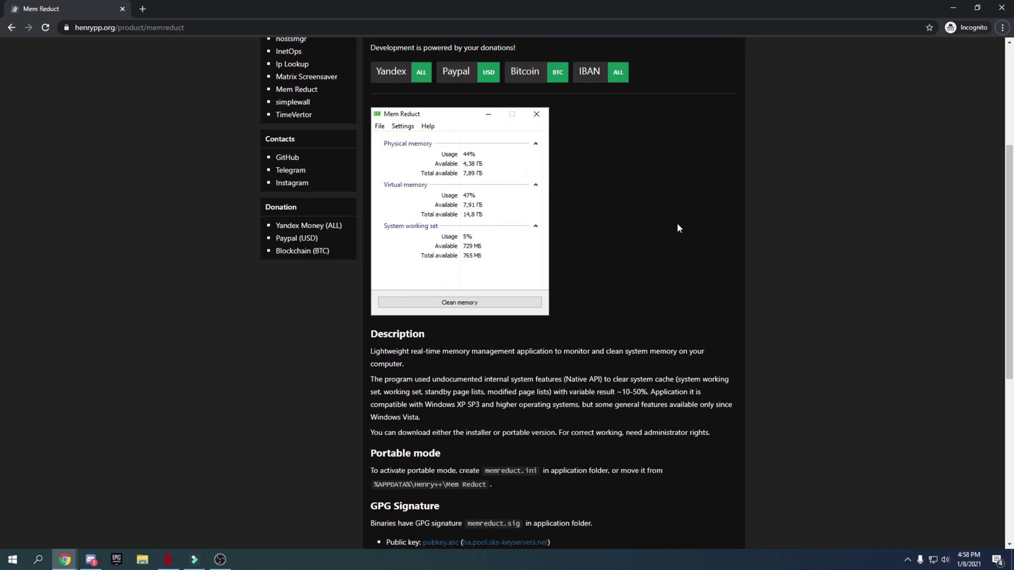
scroll(678, 227, "down", 5)
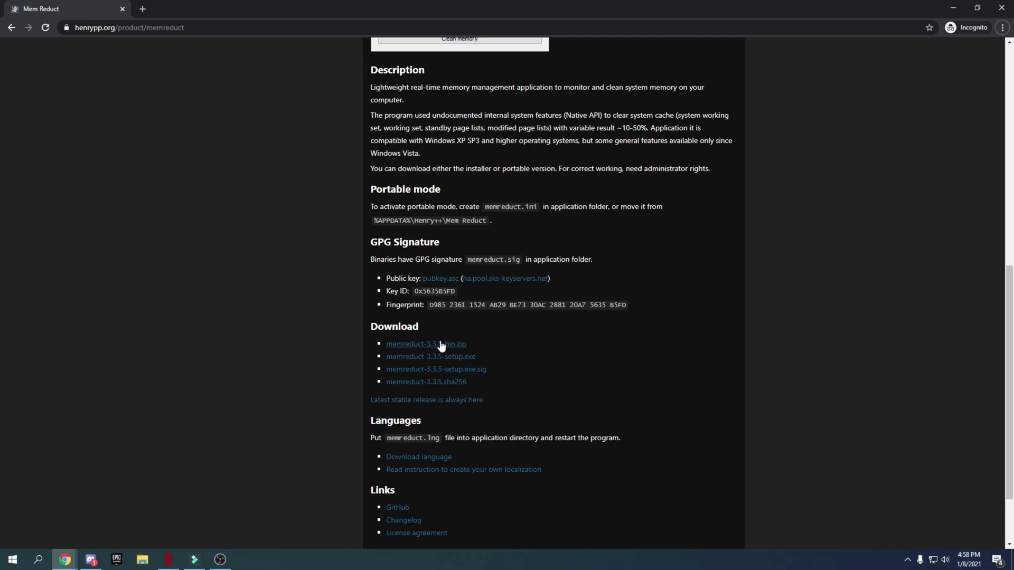
left_click(456, 360)
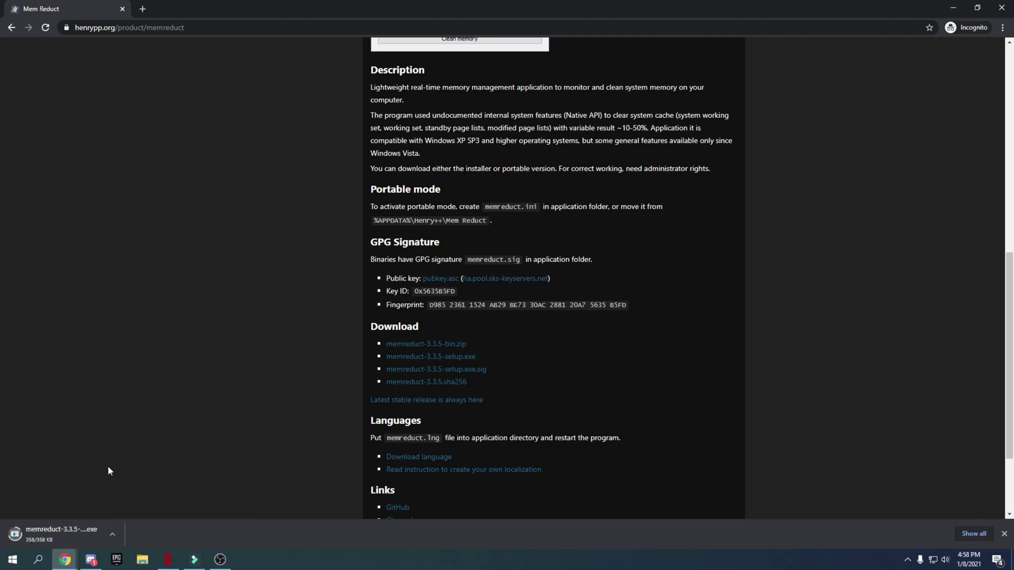
left_click(33, 535)
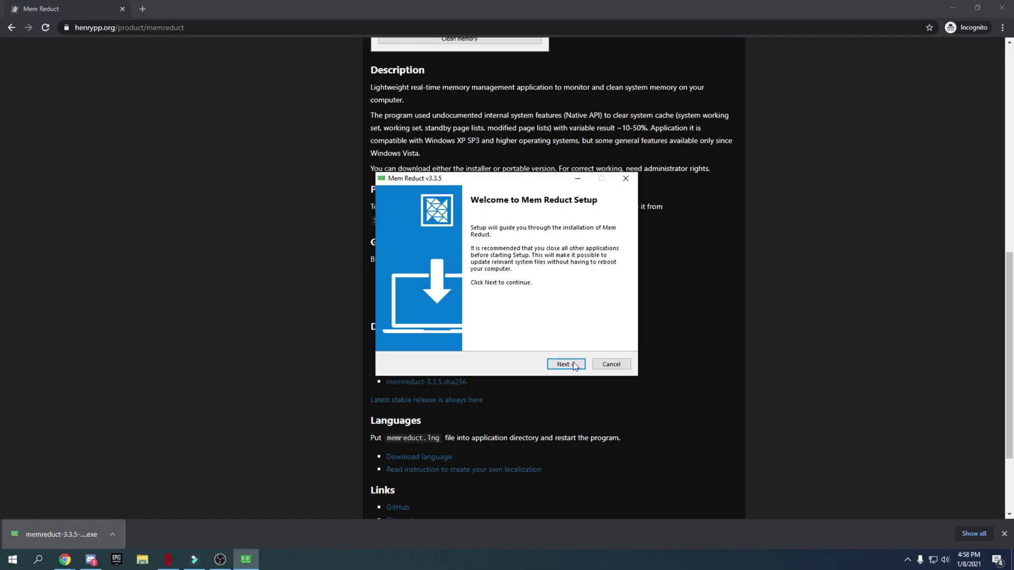
Install Mem Reduct 3.3.5 into the default Program Files folder, with Run Mem Reduct left ticked.
left_click(566, 364)
left_click(567, 366)
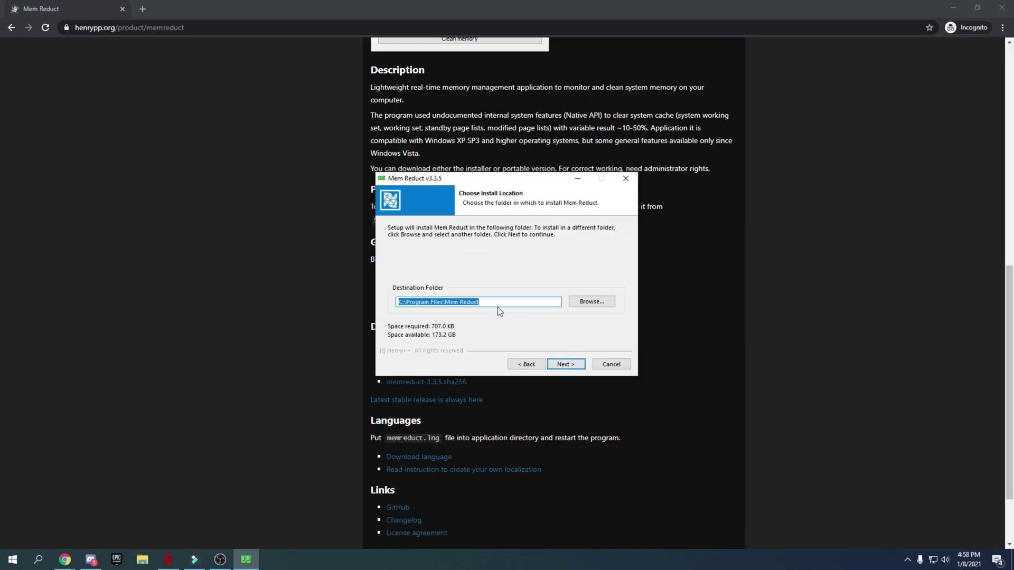
left_click(568, 365)
left_click(569, 365)
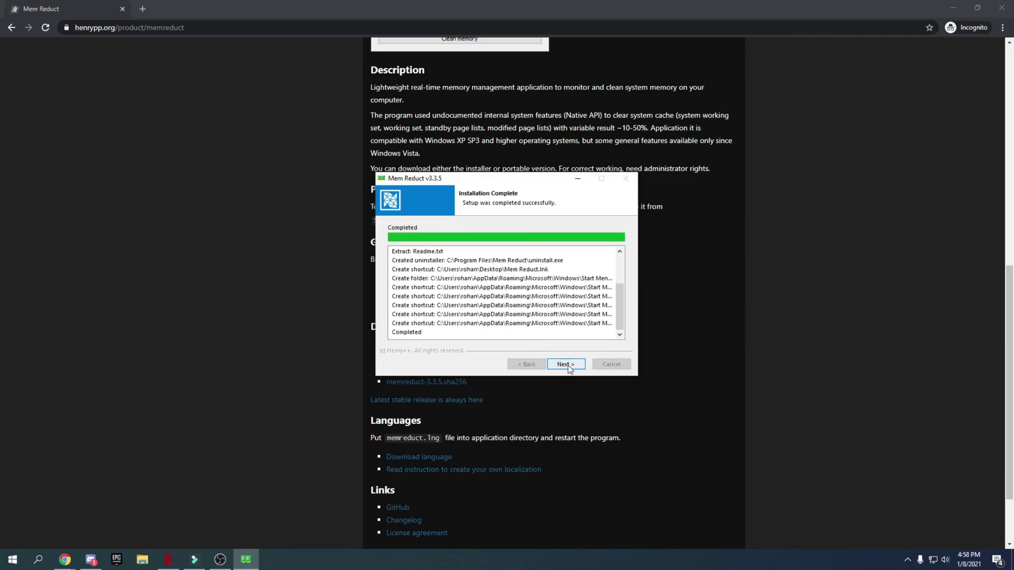
left_click(568, 365)
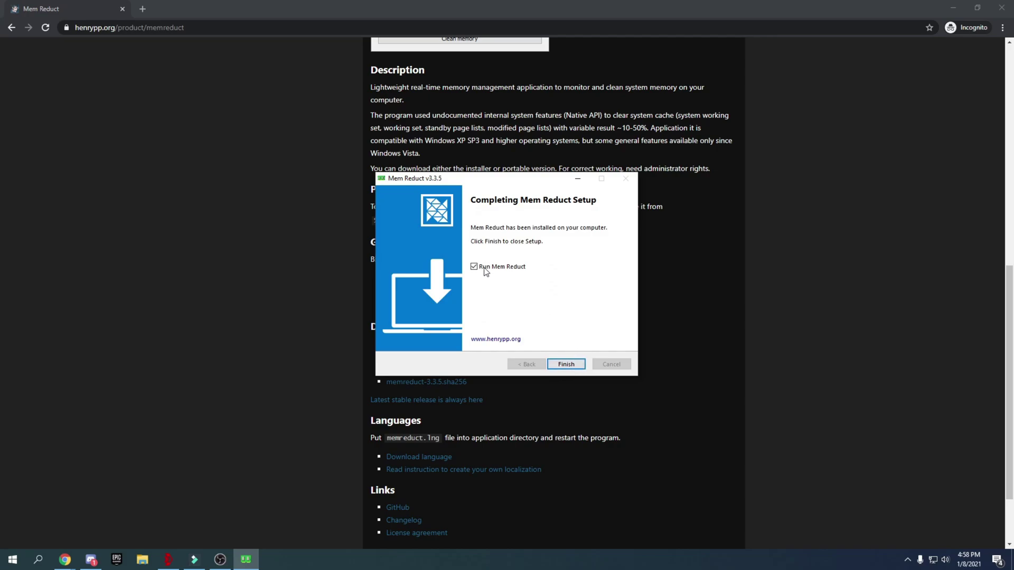
left_click(575, 365)
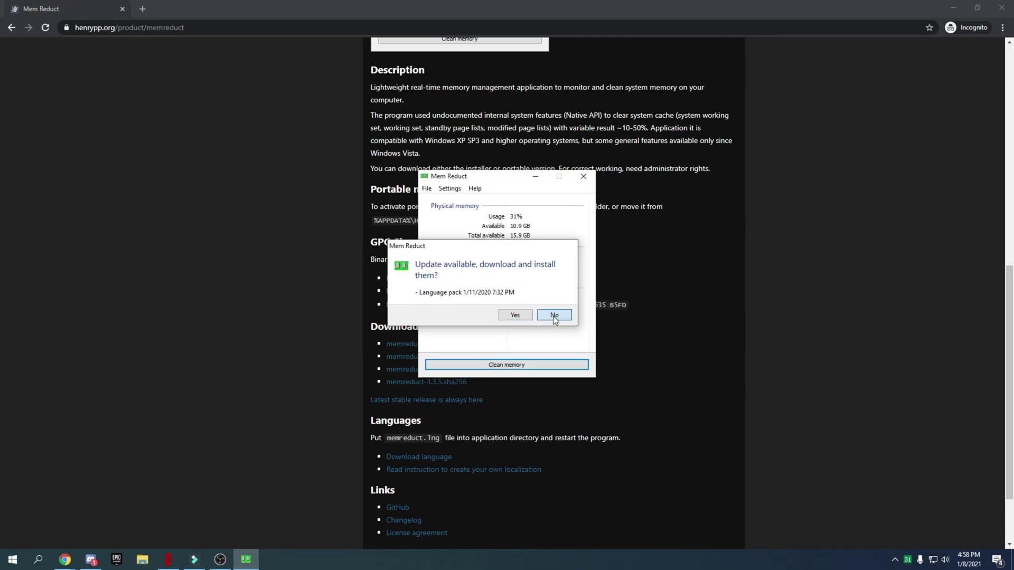
Decline the language pack update and run a first confirmed memory clean.
left_click(553, 316)
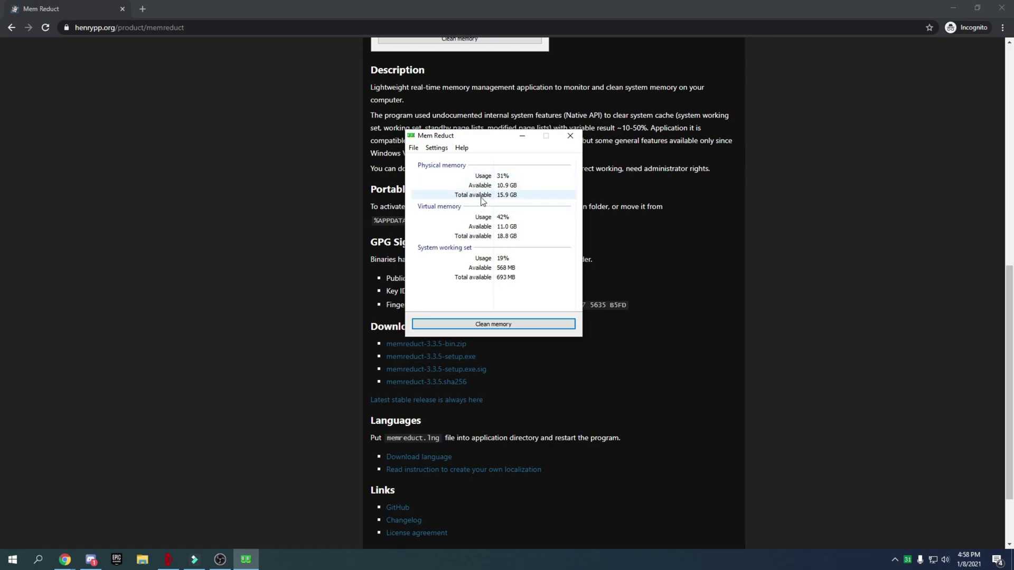
left_click(502, 325)
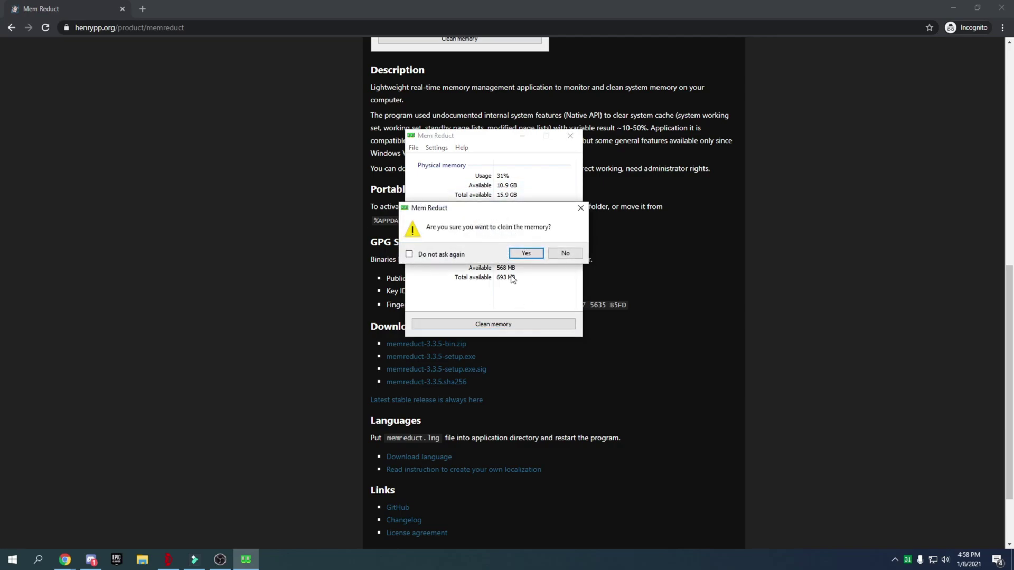
left_click(525, 254)
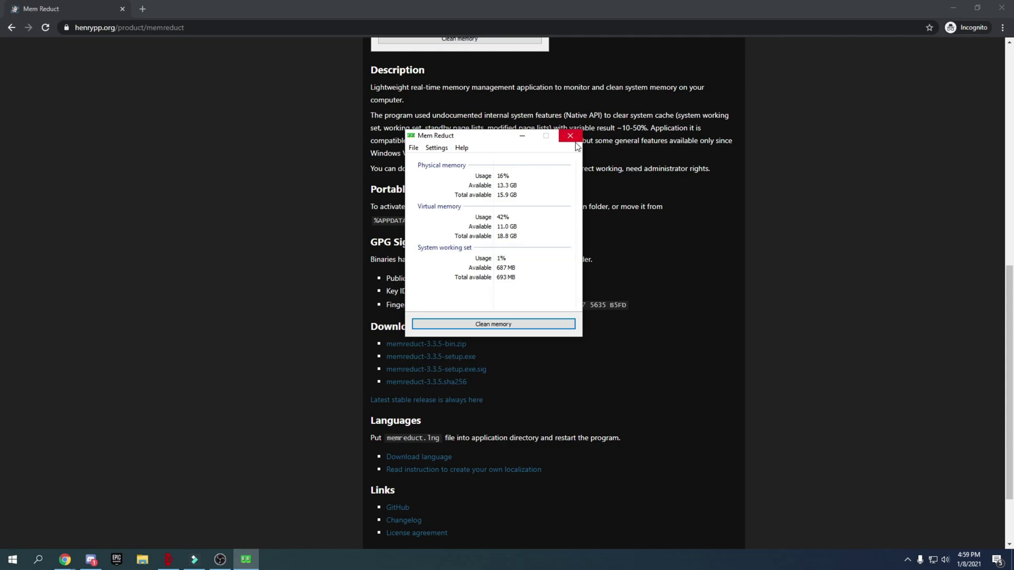
Move the window and clean memory again, bringing physical usage down to about 15%.
left_click_drag(447, 143, 368, 129)
left_click(395, 315)
left_click(423, 244)
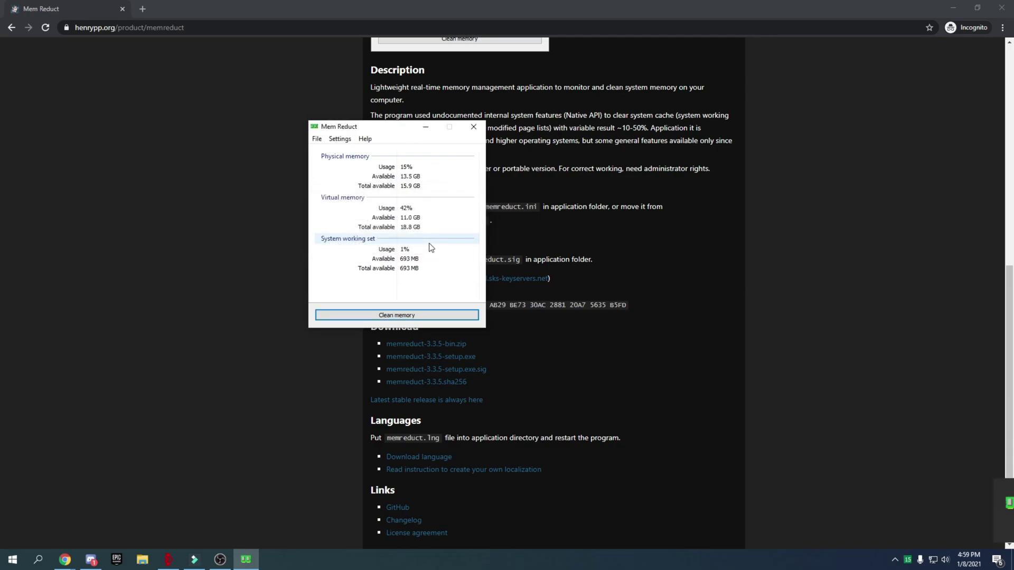